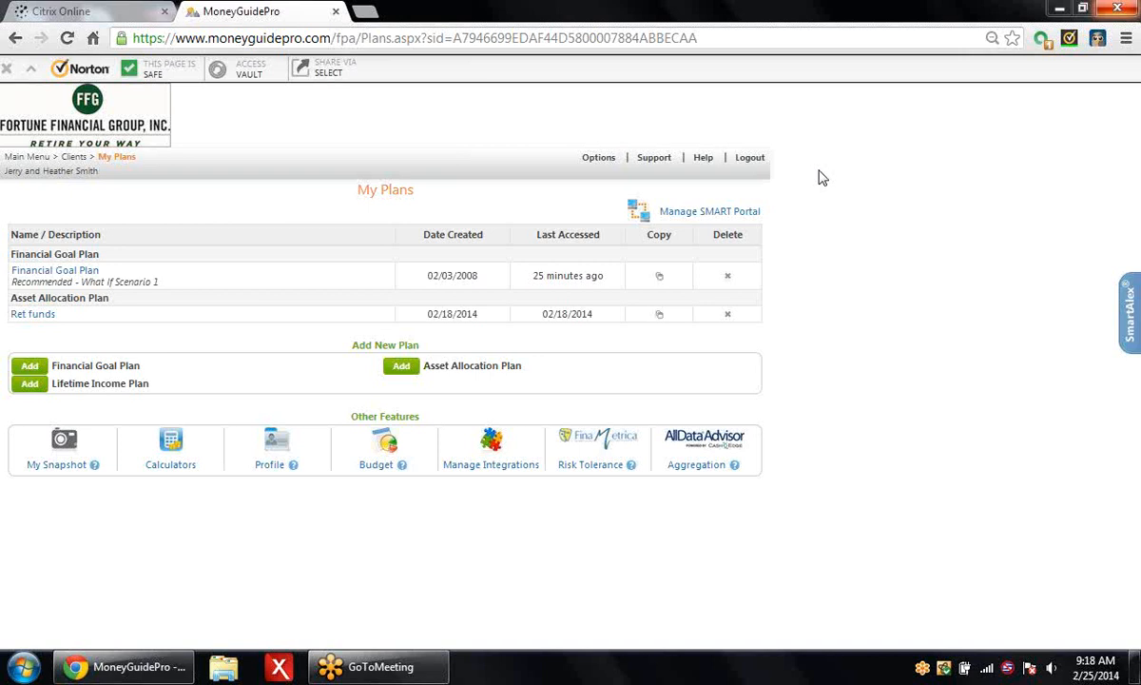
- Open the existing Financial Goal Plan and go to its What If Worksheet results
{"action": "left_click", "coordinate": [69, 276]}
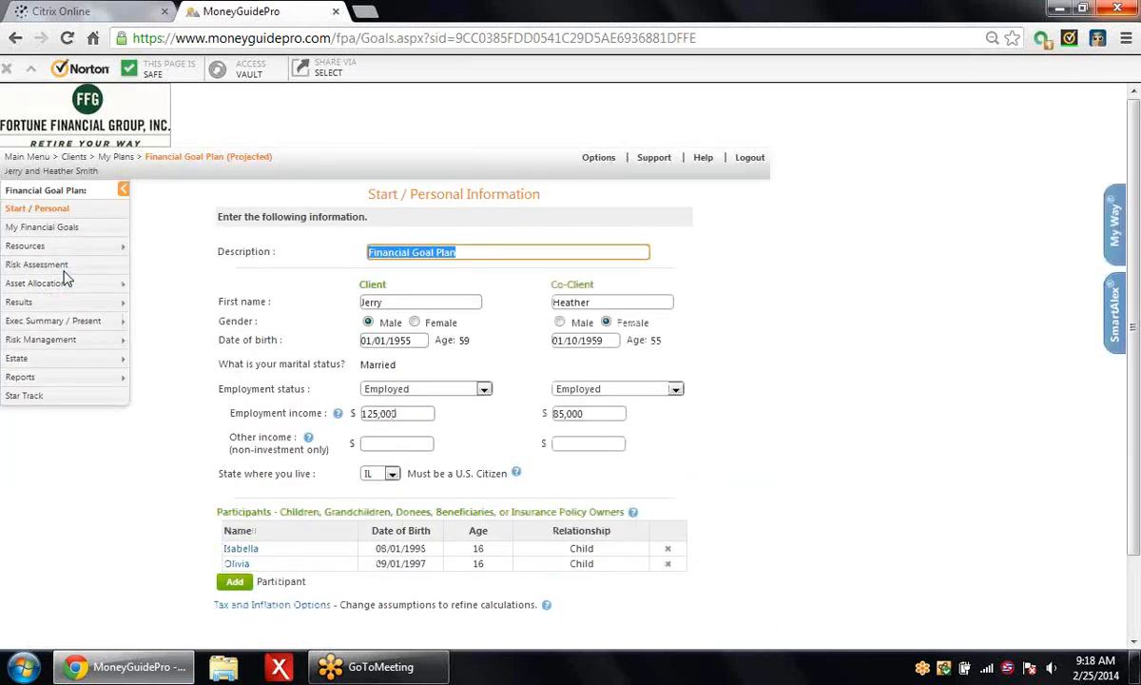
{"action": "left_click", "coordinate": [11, 302]}
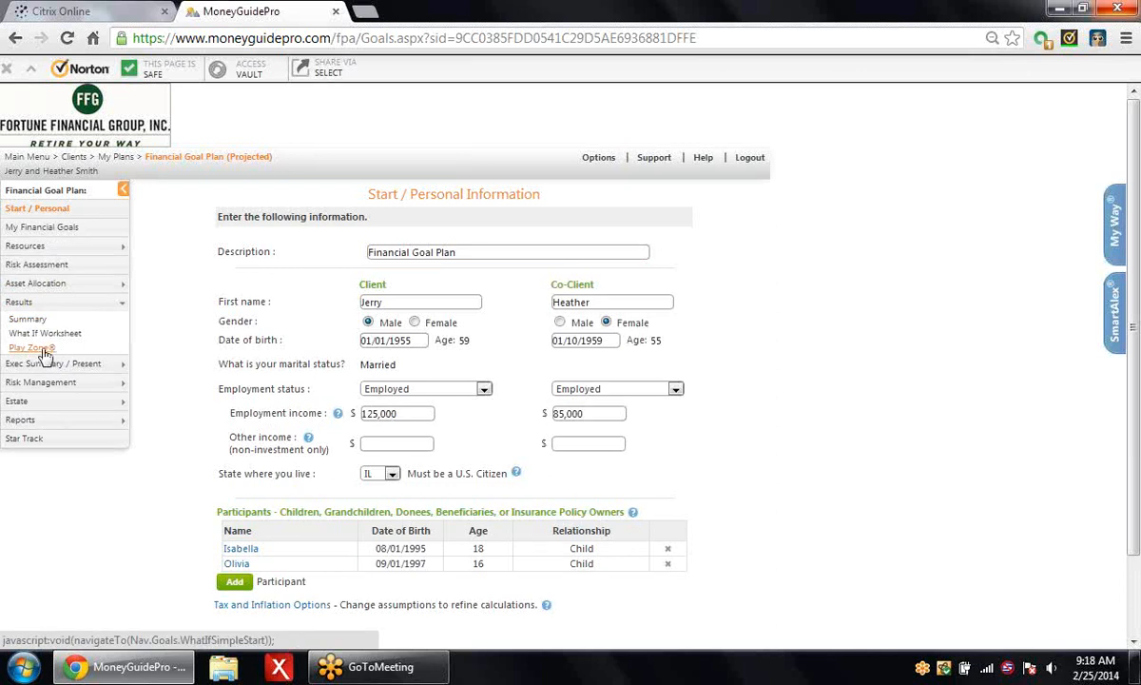
{"action": "left_click", "coordinate": [66, 339]}
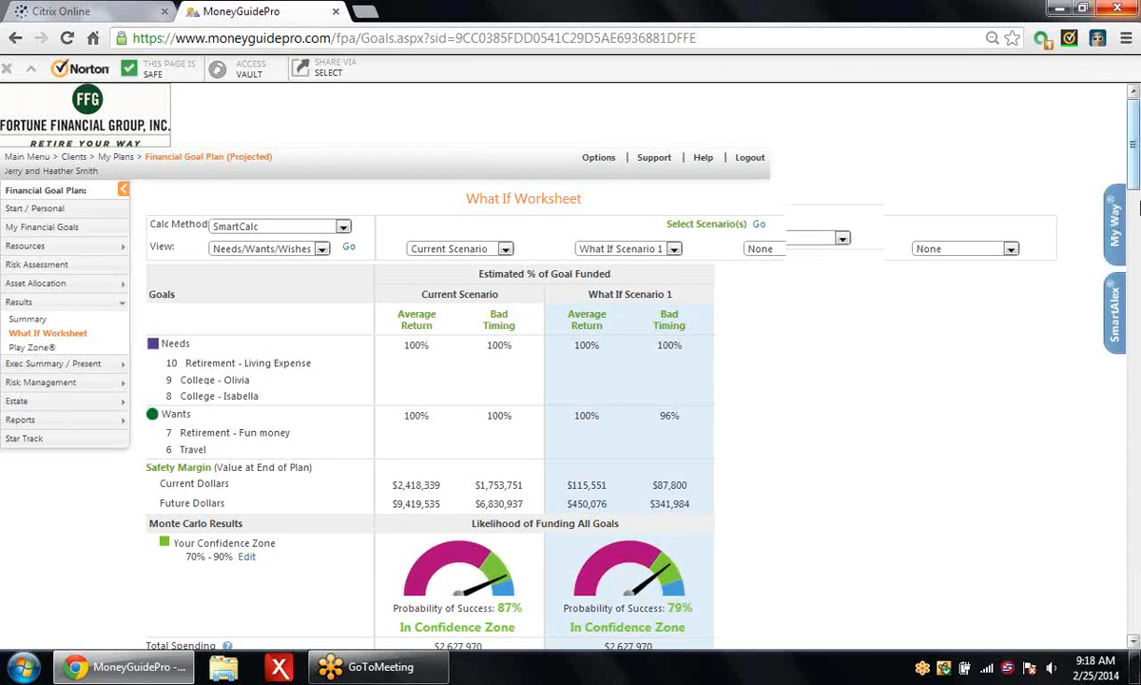
- Display the Average Returns Combined Details for What If Scenario 1 in a maximized window
{"action": "left_click_drag", "start_coordinate": [1133, 184], "coordinate": [1134, 210]}
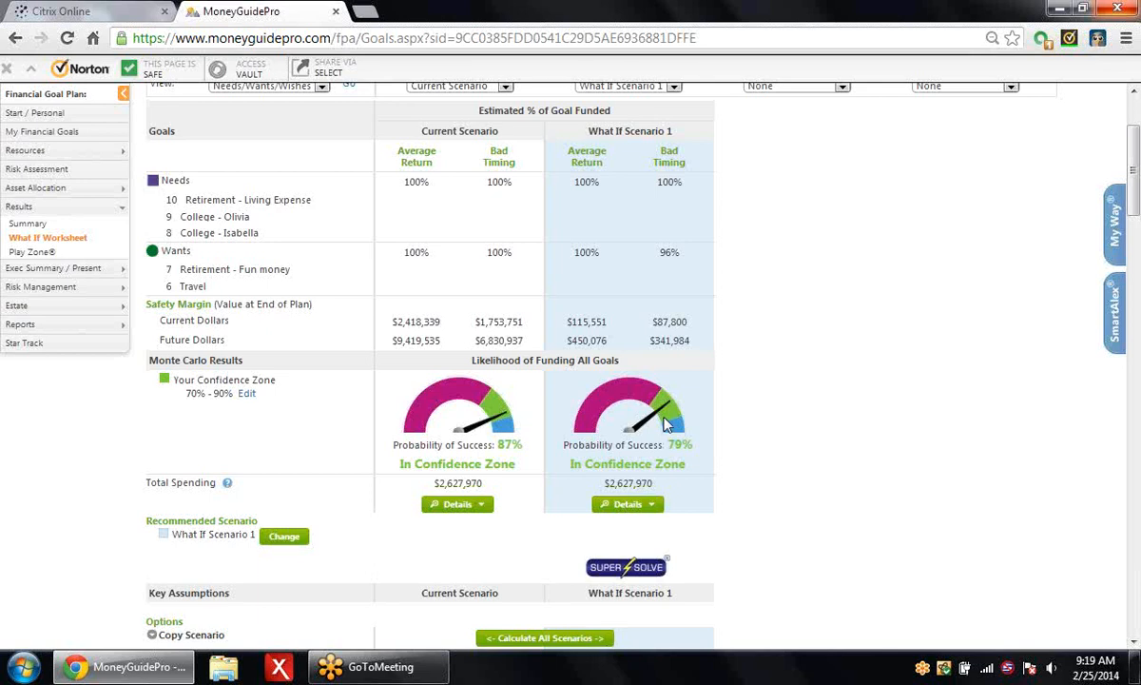
{"action": "left_click", "coordinate": [653, 505]}
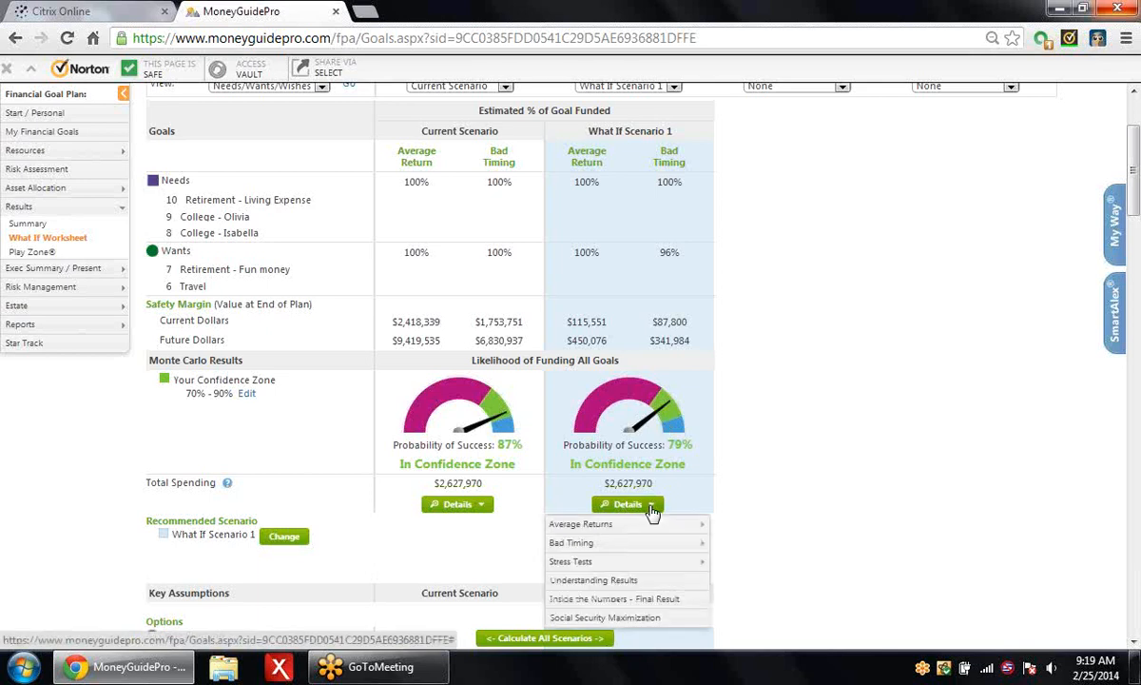
{"action": "left_click", "coordinate": [575, 527]}
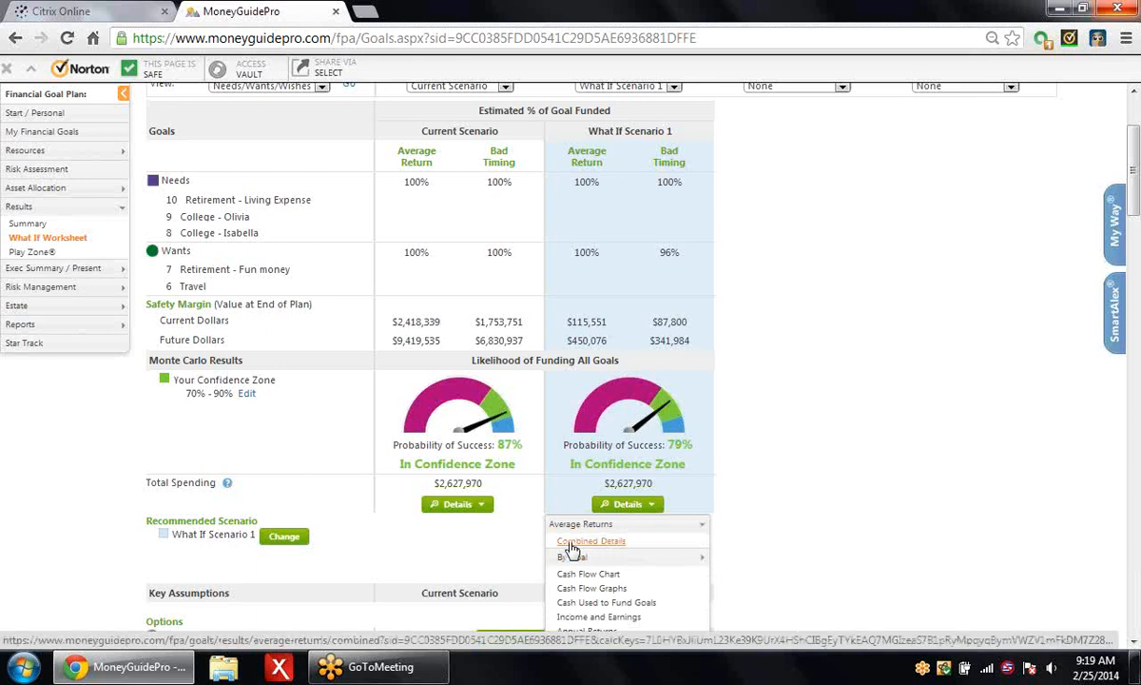
{"action": "left_click", "coordinate": [571, 542]}
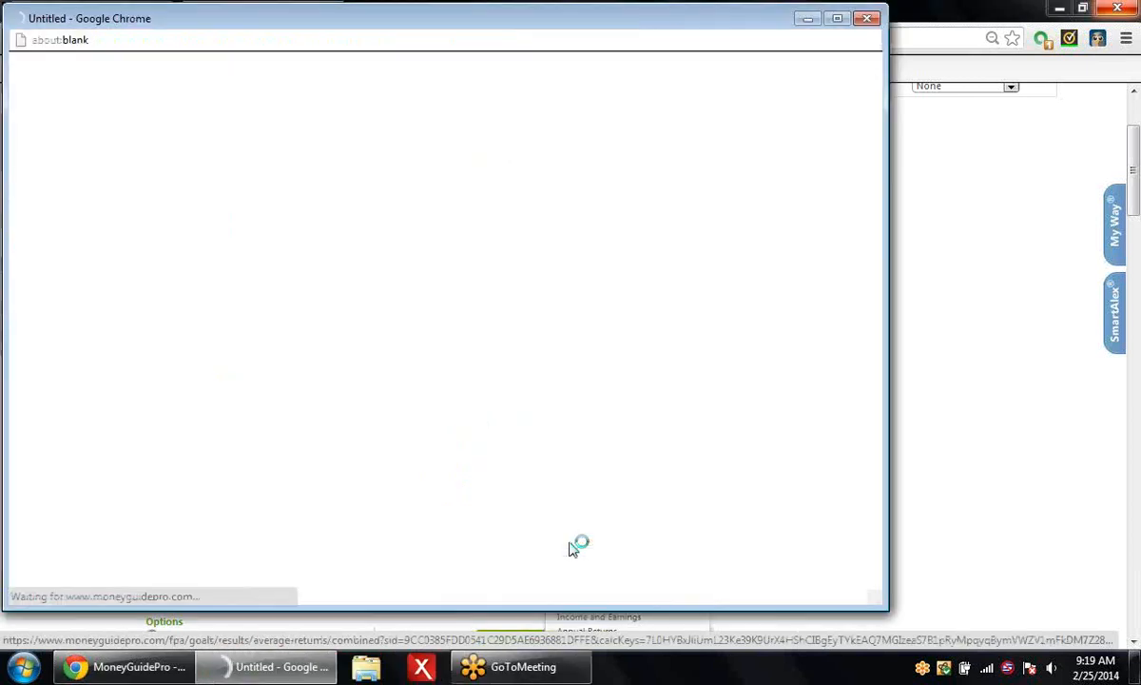
{"action": "left_click", "coordinate": [836, 16]}
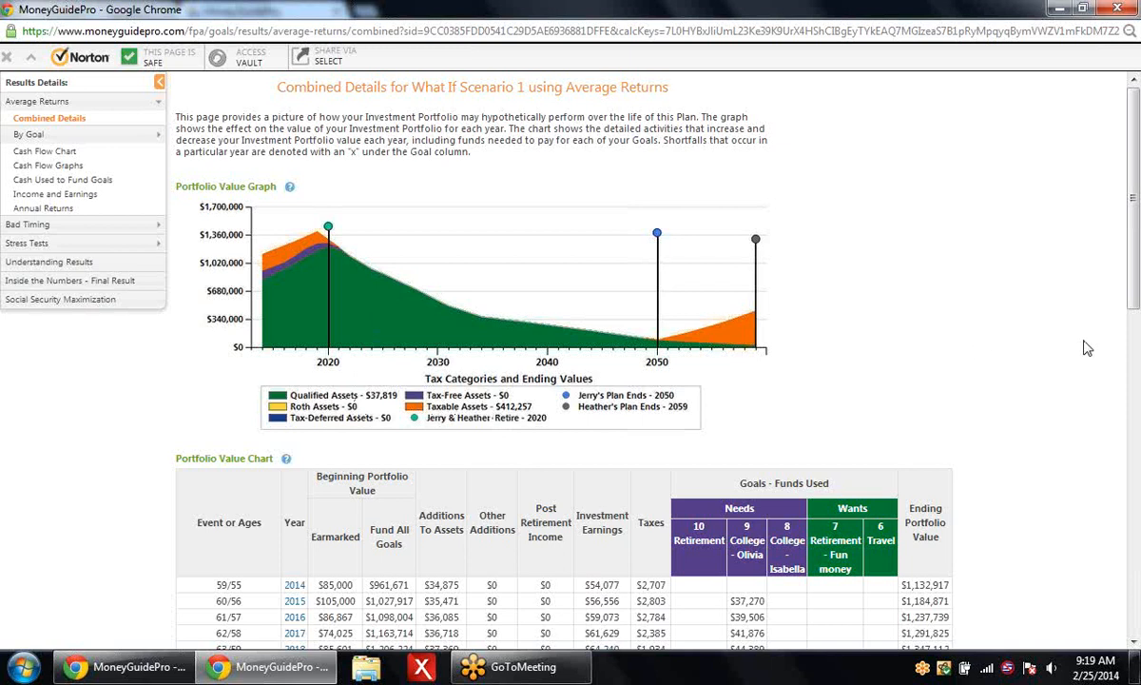
- Examine the yearly Portfolio Value Chart and the Portfolio Value Graph, and close the details window
{"action": "left_click_drag", "start_coordinate": [1138, 279], "coordinate": [1139, 284]}
{"action": "scroll", "coordinate": [840, 232], "scroll_direction": "down", "scroll_amount": 4}
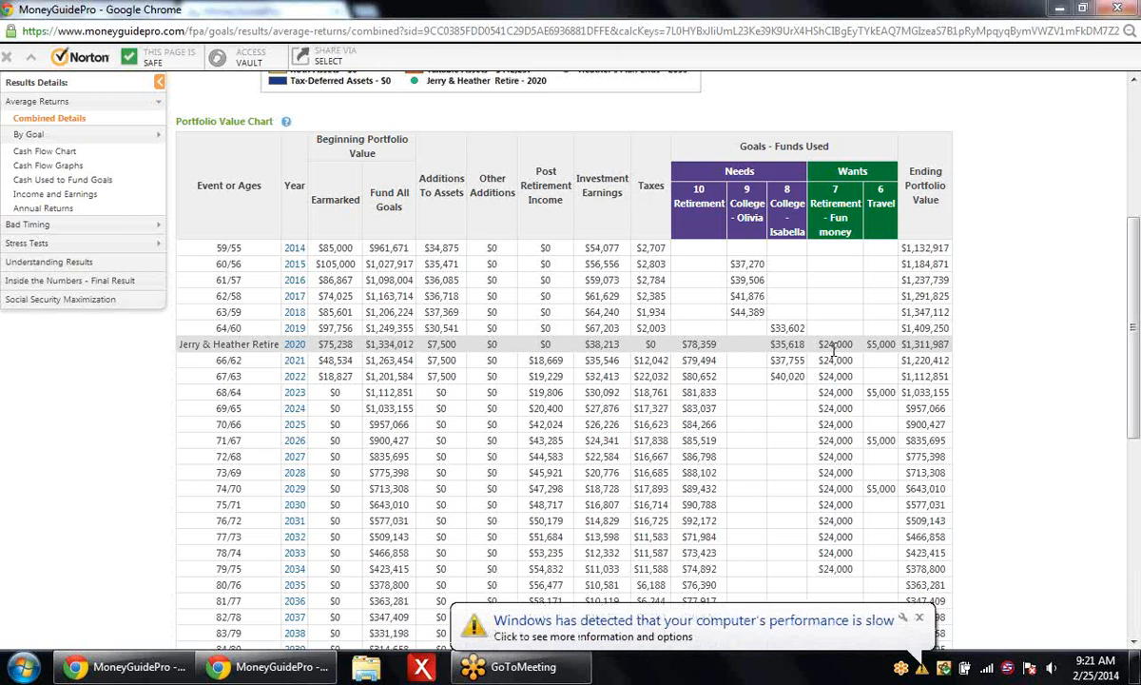
{"action": "left_click", "coordinate": [919, 618]}
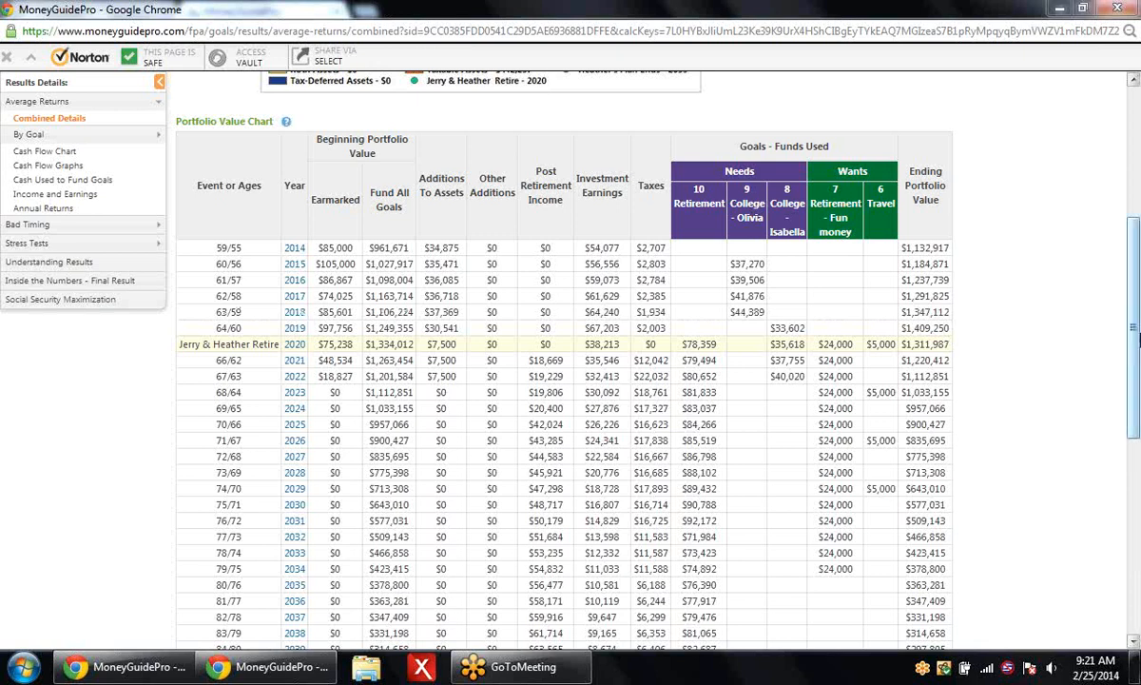
{"action": "left_click_drag", "start_coordinate": [1135, 350], "coordinate": [1064, 114]}
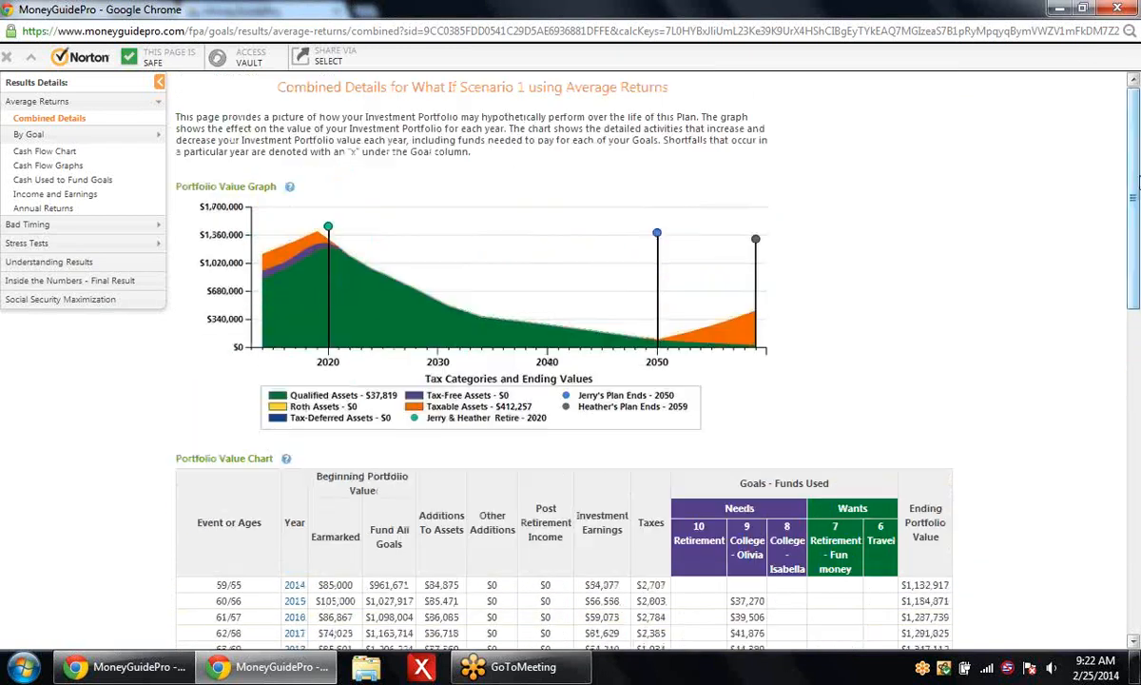
{"action": "left_click", "coordinate": [1119, 10]}
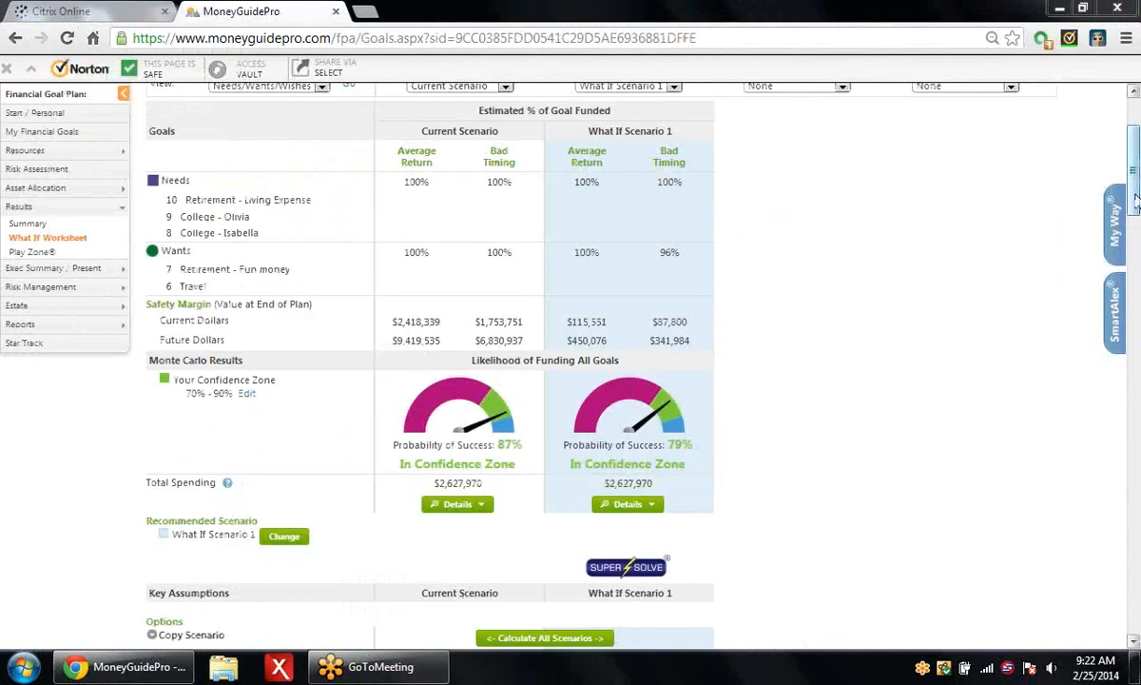
- In What If Scenario 1, set the reduction of the client's Social Security benefits to 75%
{"action": "left_click_drag", "start_coordinate": [1134, 185], "coordinate": [1139, 301]}
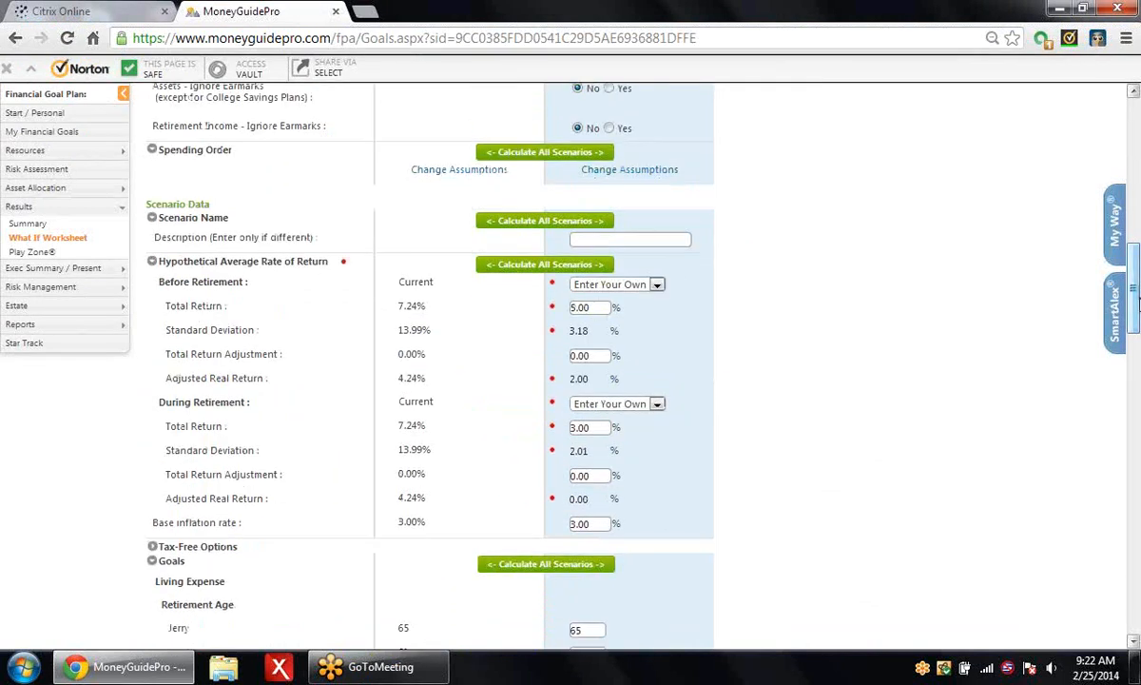
{"action": "left_click_drag", "start_coordinate": [1139, 301], "coordinate": [1138, 301]}
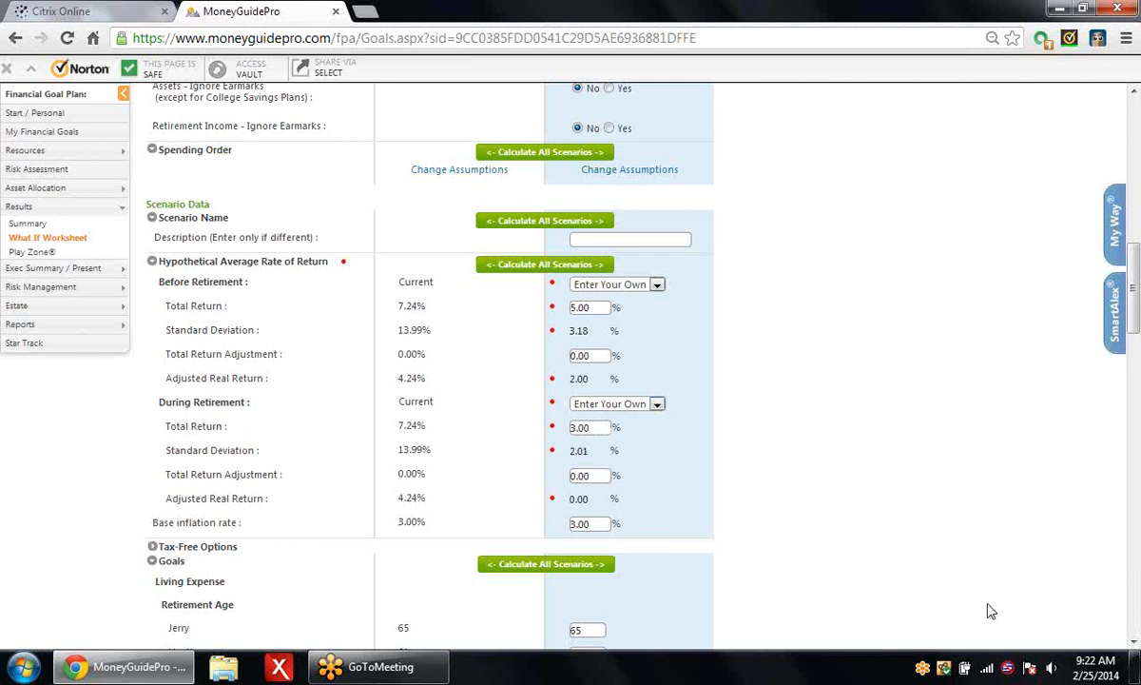
{"action": "left_click_drag", "start_coordinate": [1134, 323], "coordinate": [1133, 378]}
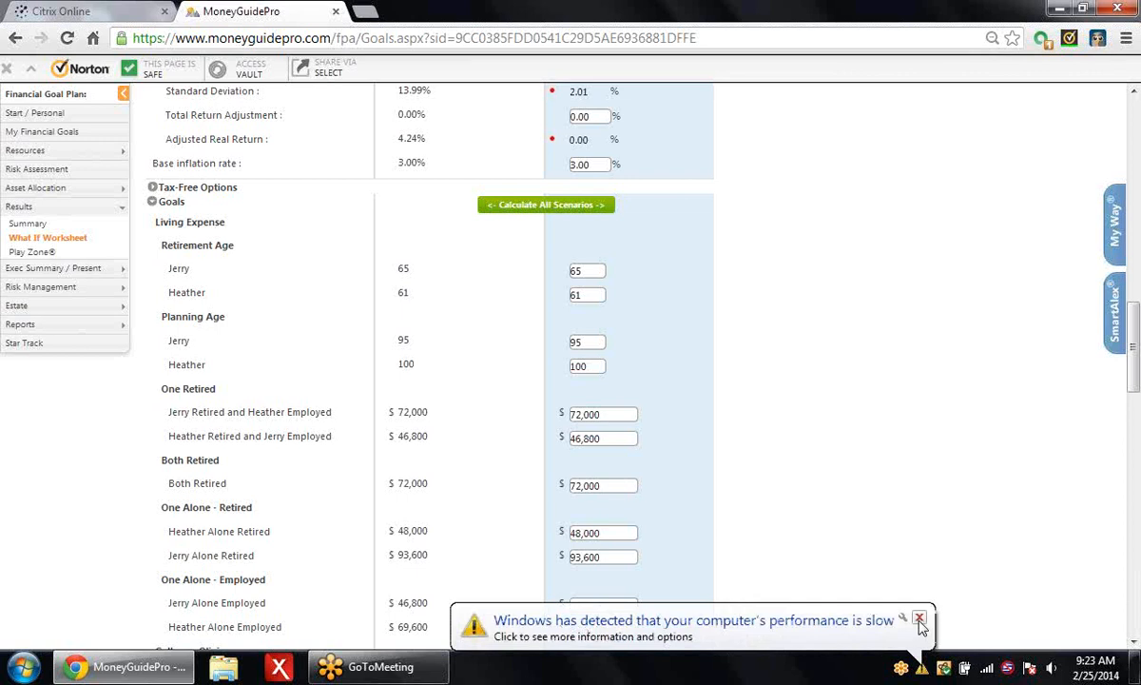
{"action": "left_click", "coordinate": [919, 619]}
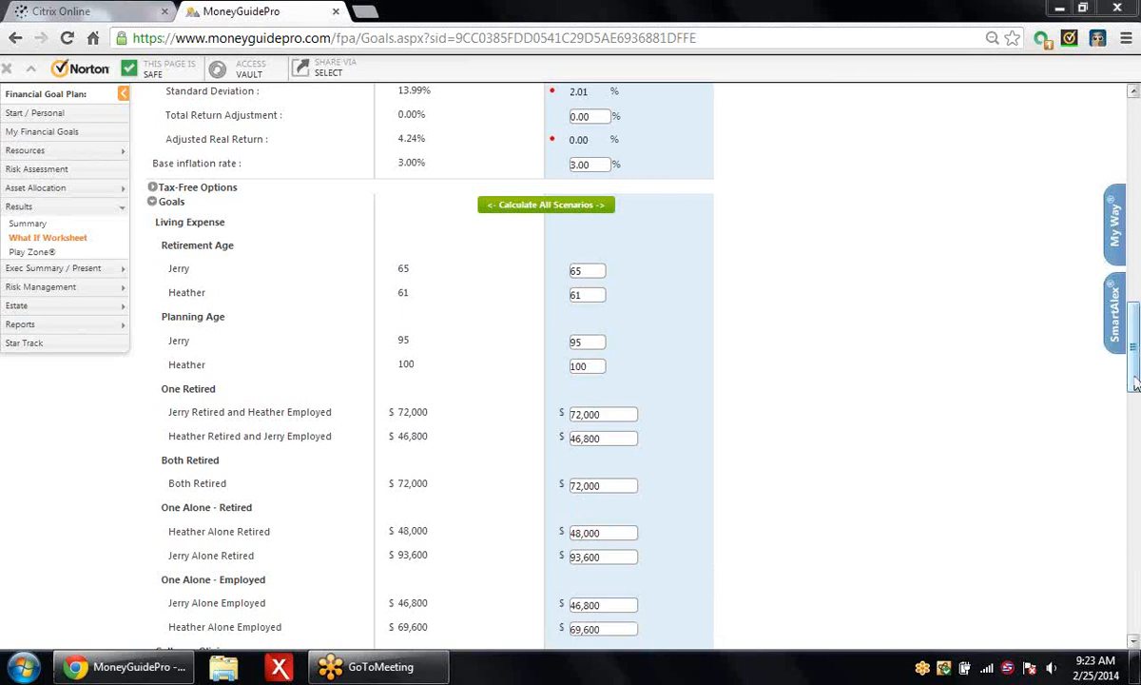
{"action": "left_click_drag", "start_coordinate": [1135, 382], "coordinate": [1135, 454]}
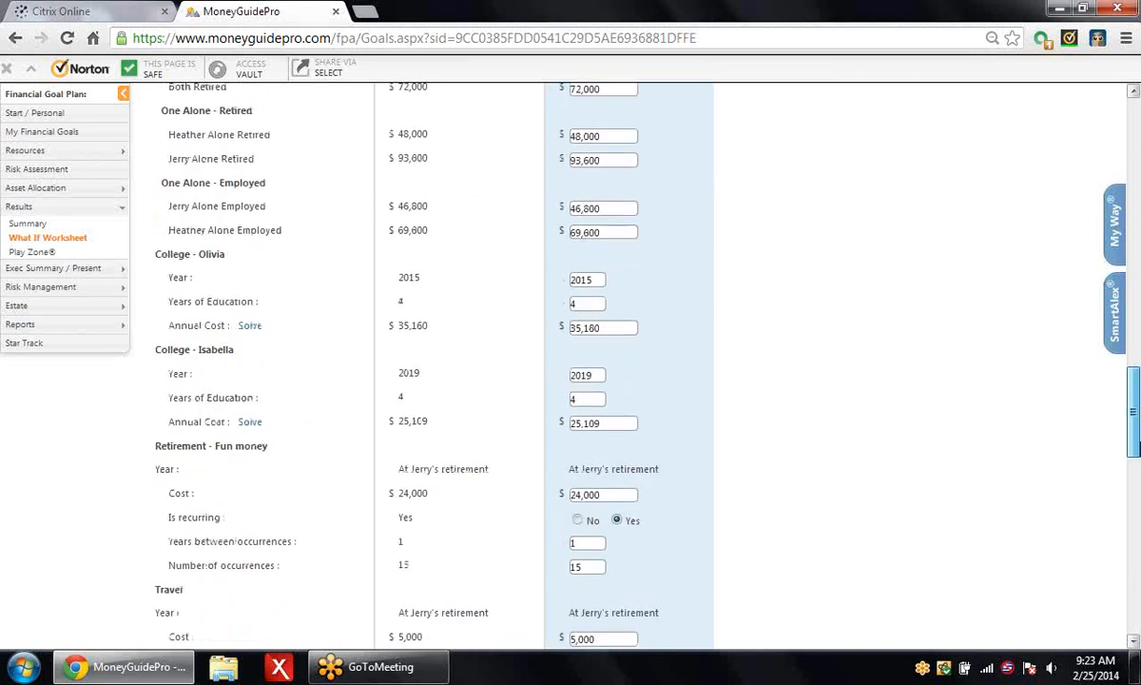
{"action": "scroll", "coordinate": [728, 237], "scroll_direction": "down", "scroll_amount": 3}
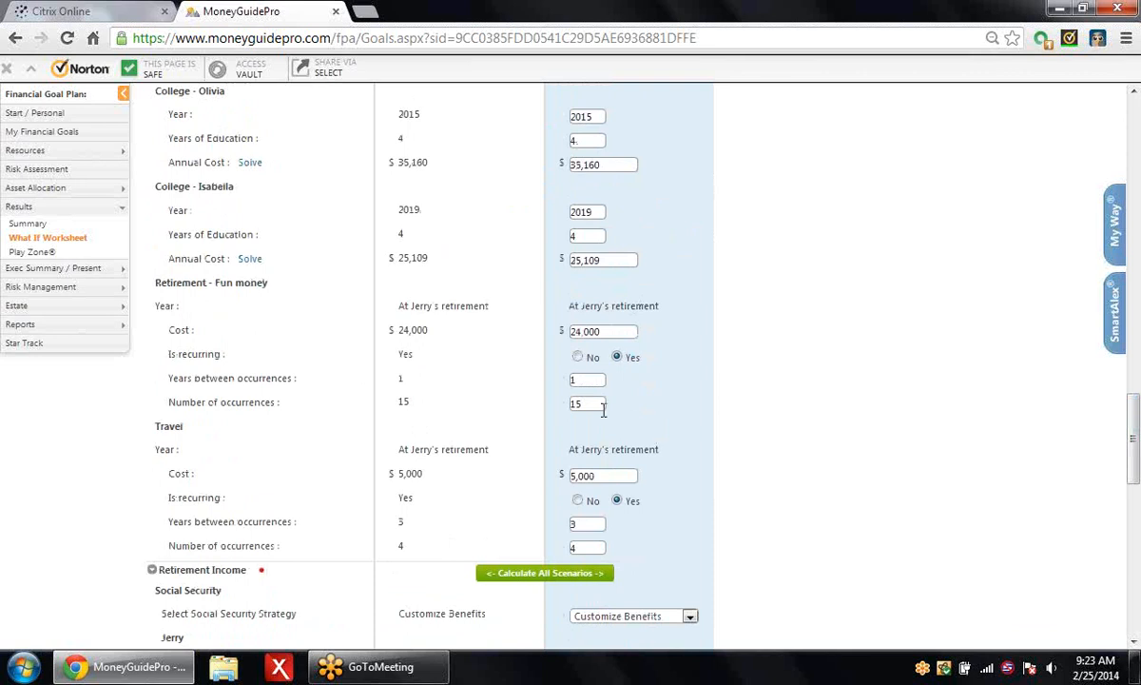
{"action": "left_click_drag", "start_coordinate": [1132, 411], "coordinate": [1132, 479]}
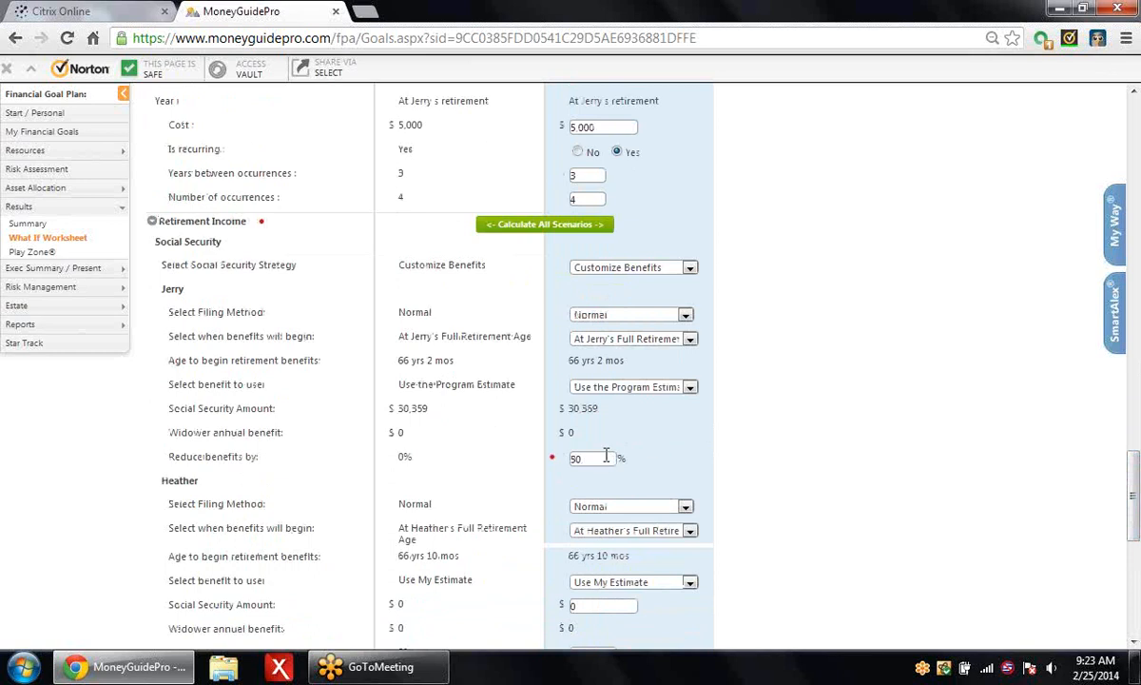
{"action": "left_click_drag", "start_coordinate": [606, 456], "coordinate": [538, 436]}
{"action": "type", "text": "75"}
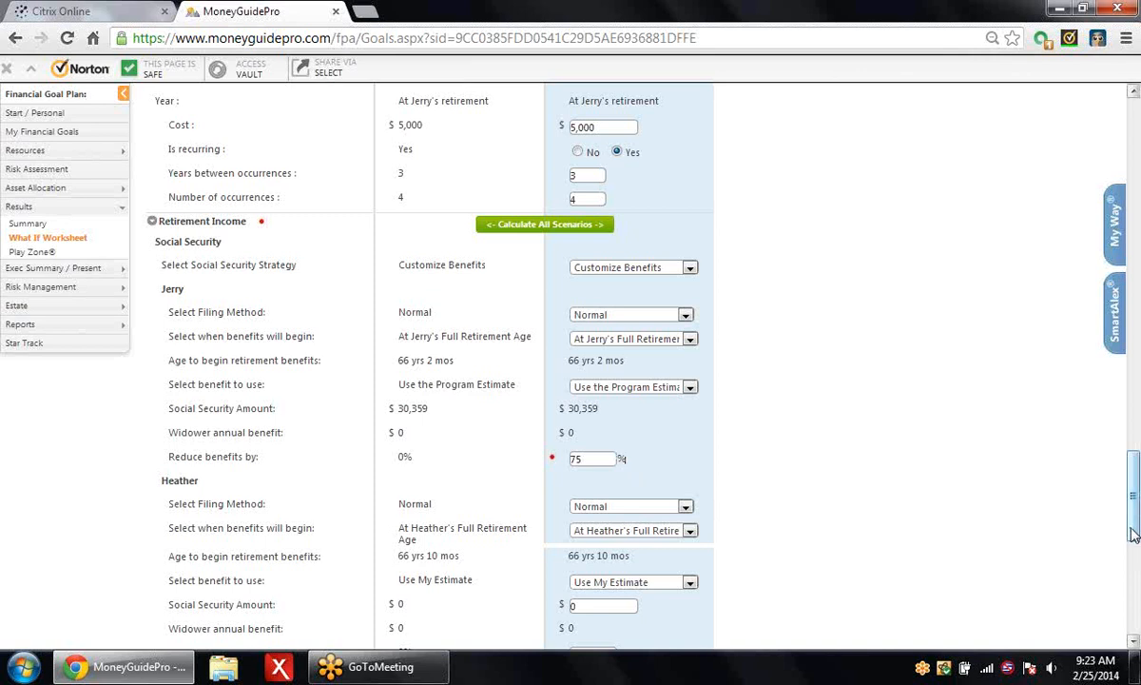
- Set What If Scenario 1's total return during retirement to 3.5% and recalculate all scenarios
{"action": "scroll", "coordinate": [1132, 513], "scroll_direction": "down", "scroll_amount": 3}
{"action": "left_click_drag", "start_coordinate": [1132, 489], "coordinate": [1138, 352]}
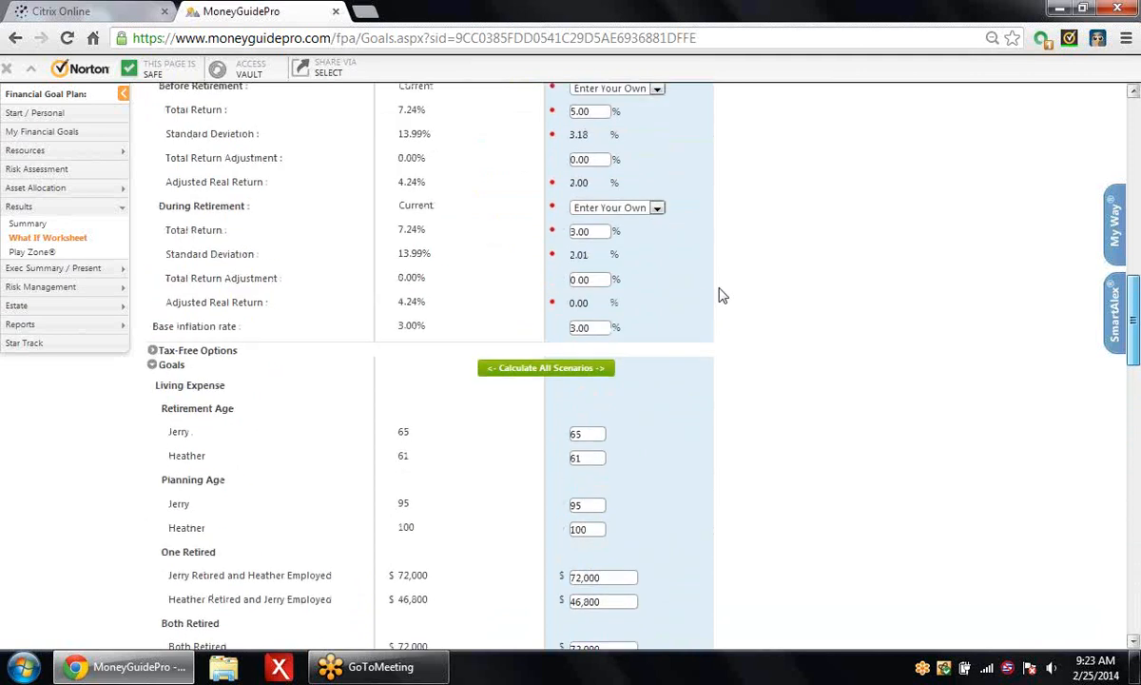
{"action": "double_click", "coordinate": [590, 232]}
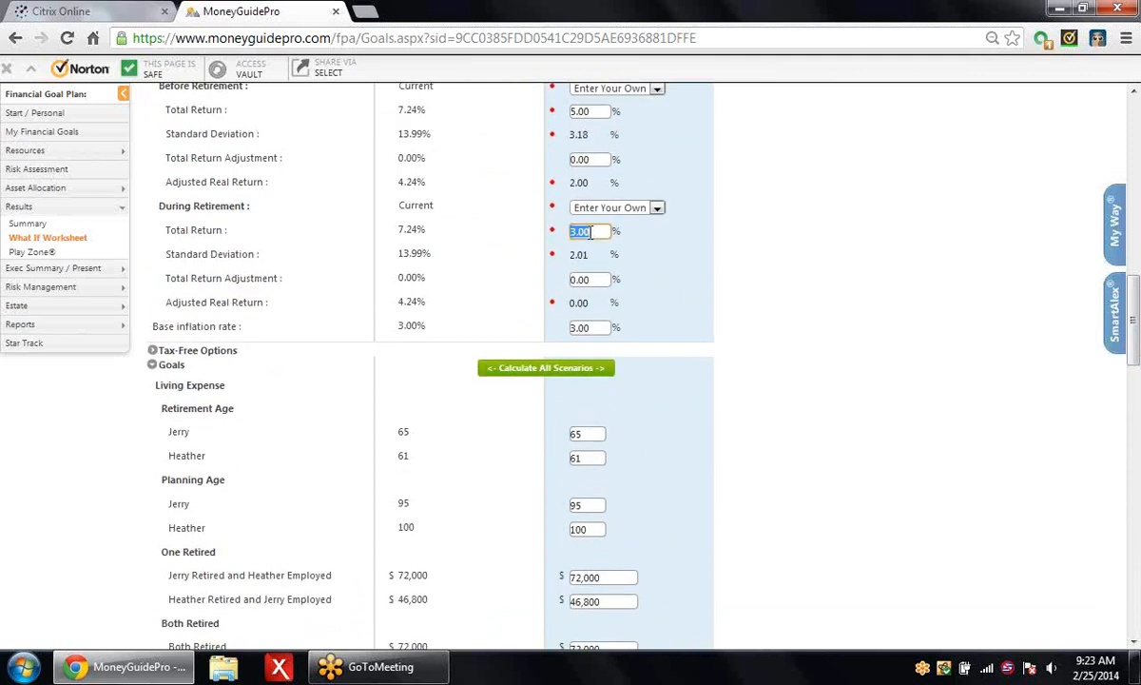
{"action": "type", "text": "3.5"}
{"action": "left_click_drag", "start_coordinate": [1137, 310], "coordinate": [1137, 169]}
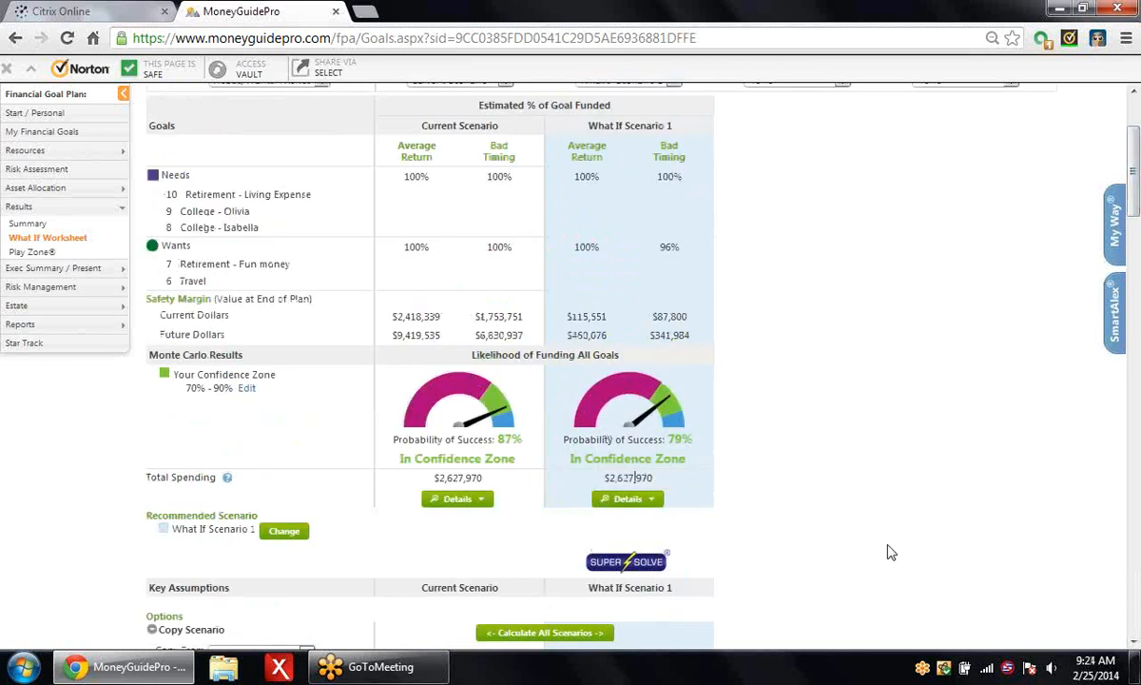
{"action": "left_click_drag", "start_coordinate": [1137, 207], "coordinate": [1137, 218]}
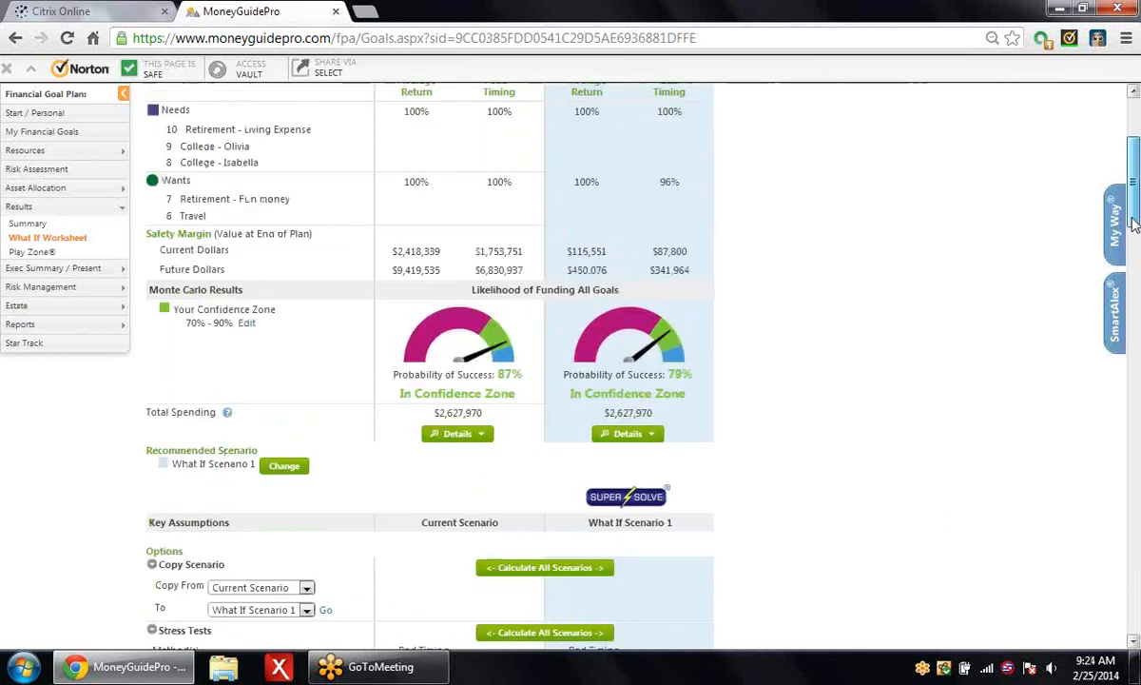
{"action": "left_click", "coordinate": [516, 569]}
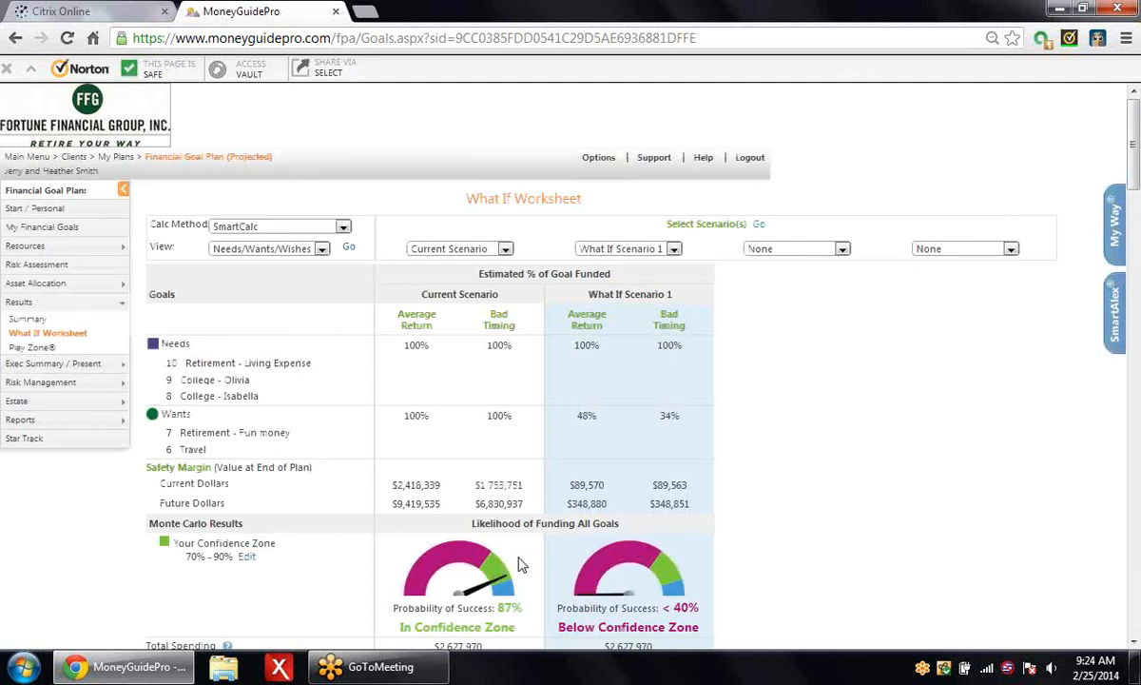
- Set the reduction of the client's Social Security benefits in What If Scenario 1 to 25% and recalculate all scenarios
{"action": "scroll", "coordinate": [773, 465], "scroll_direction": "down", "scroll_amount": 4}
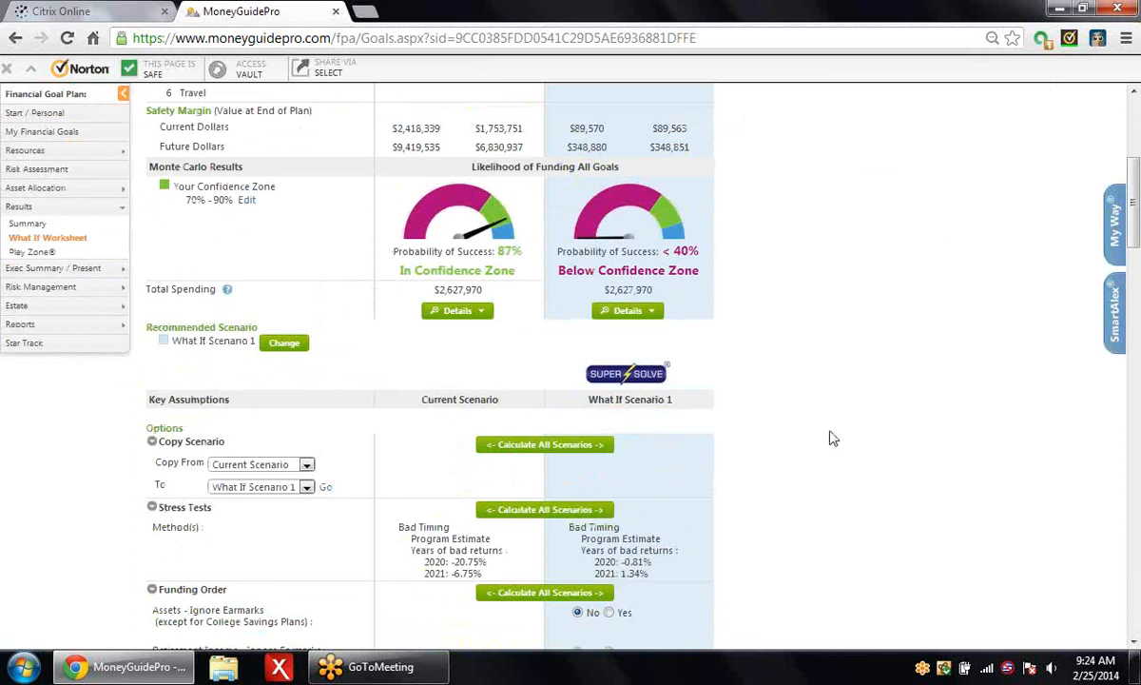
{"action": "scroll", "coordinate": [834, 442], "scroll_direction": "down", "scroll_amount": 5}
{"action": "scroll", "coordinate": [828, 440], "scroll_direction": "down", "scroll_amount": 1}
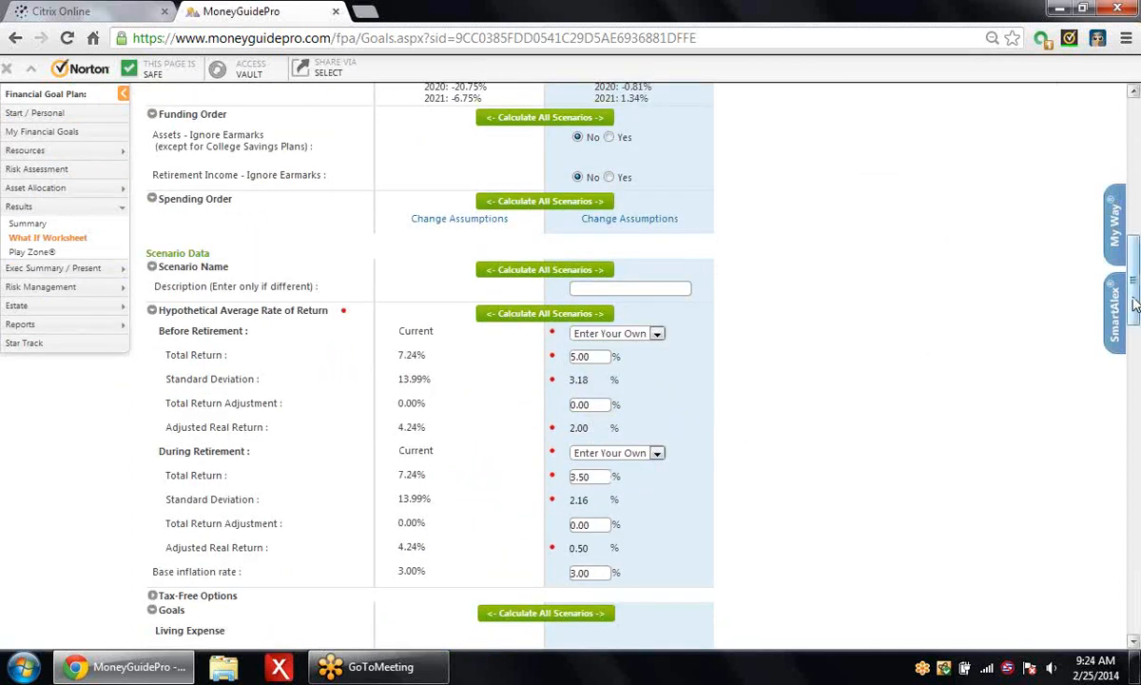
{"action": "left_click_drag", "start_coordinate": [1134, 317], "coordinate": [1136, 512]}
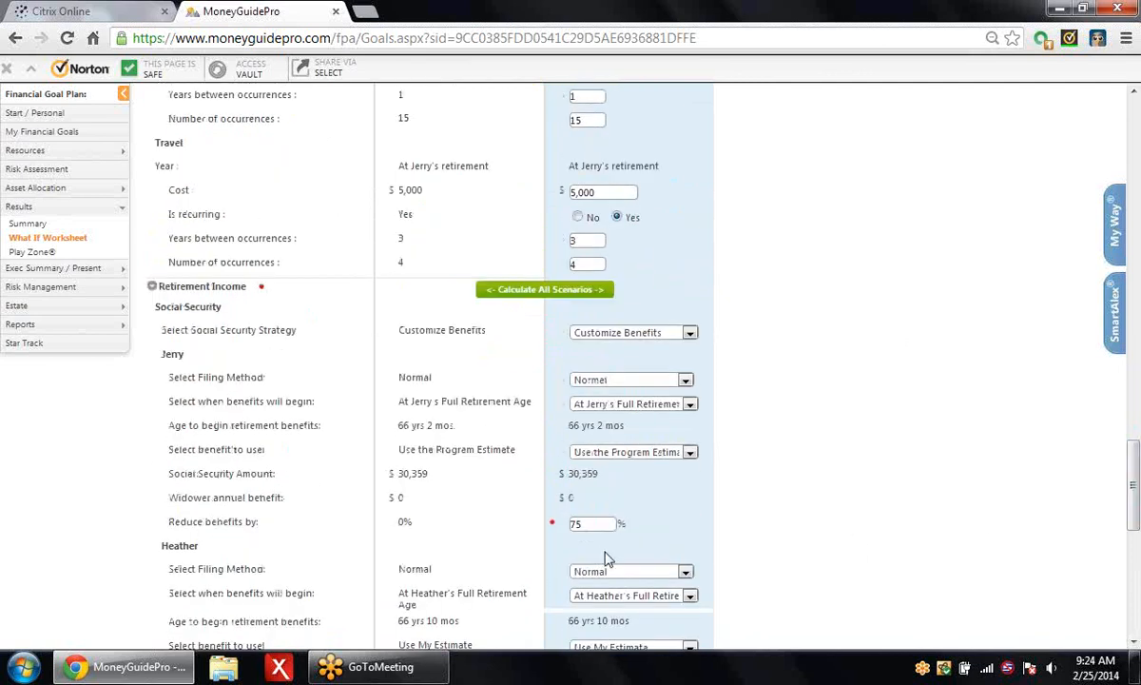
{"action": "left_click", "coordinate": [587, 526]}
{"action": "double_click", "coordinate": [587, 526]}
{"action": "type", "text": "25"}
{"action": "left_click", "coordinate": [545, 293]}
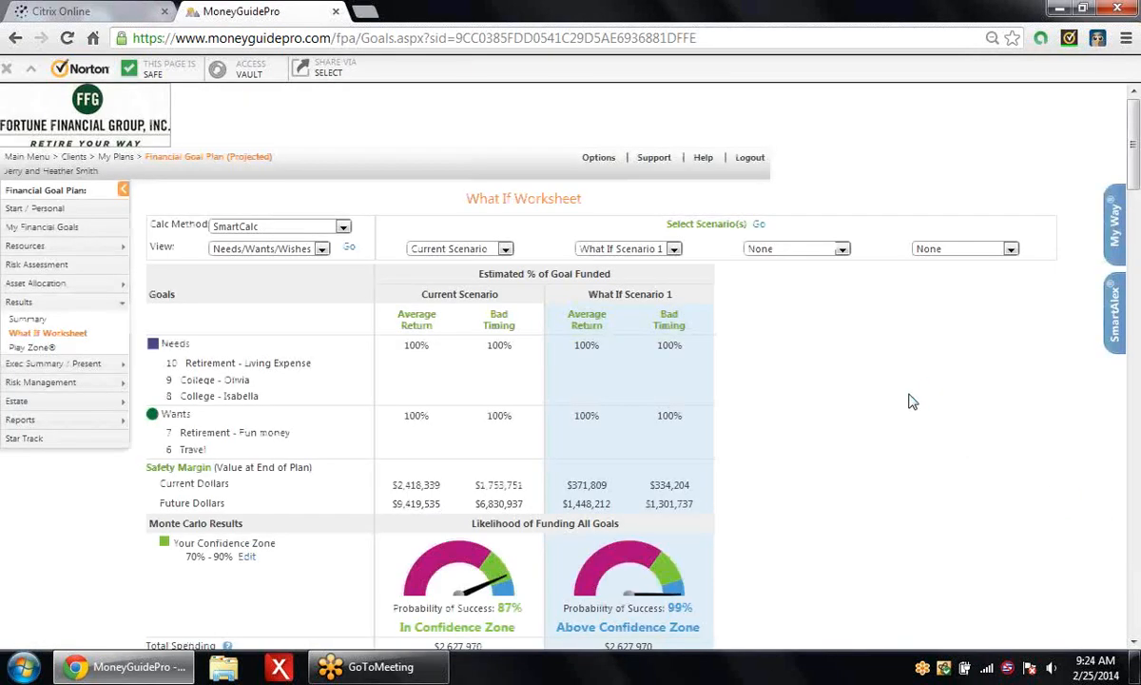
- Display What If Scenario 1's Average Returns details for the college goal starting in 2015, including all years
{"action": "scroll", "coordinate": [866, 422], "scroll_direction": "down", "scroll_amount": 1}
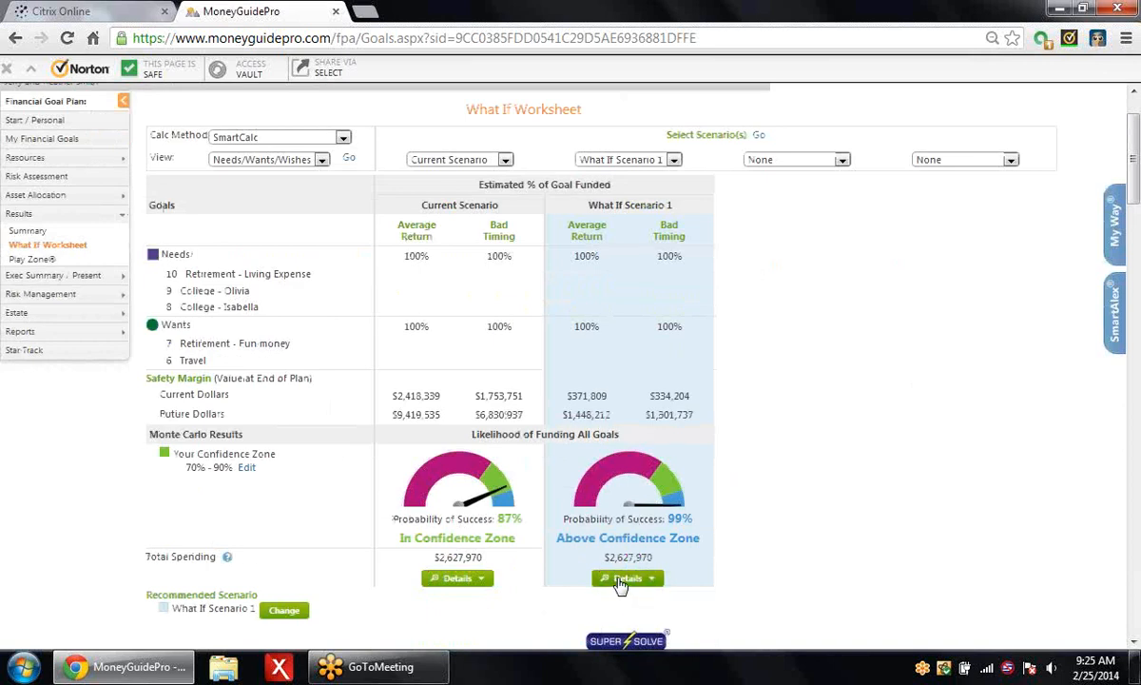
{"action": "left_click", "coordinate": [620, 580]}
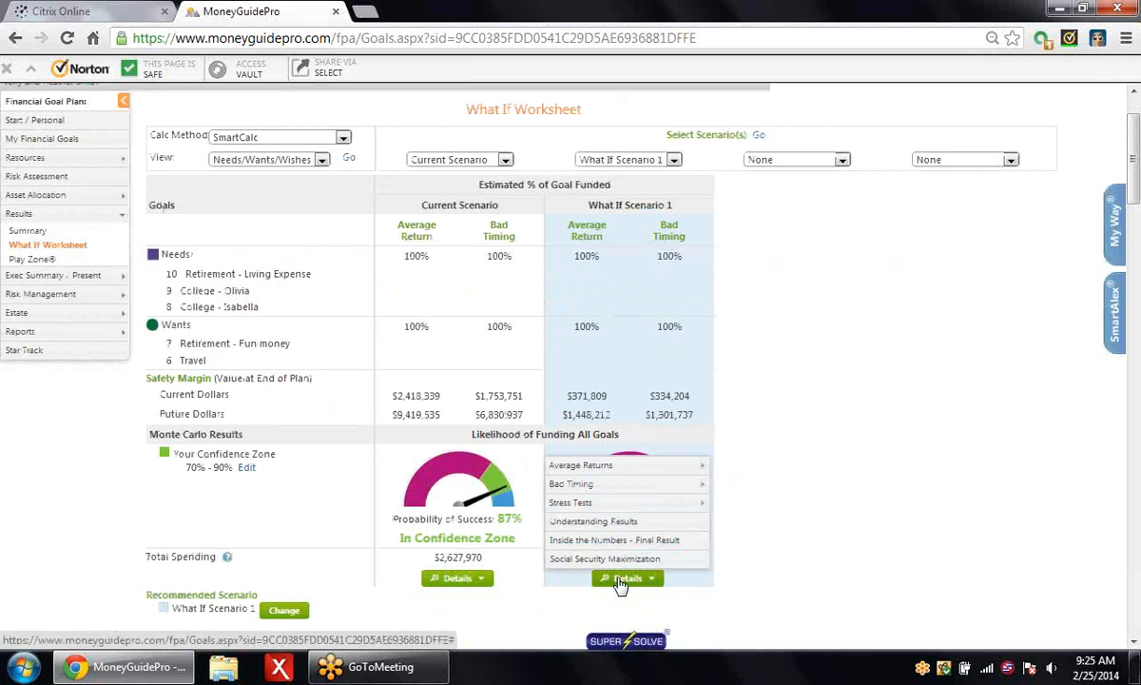
{"action": "left_click", "coordinate": [595, 468]}
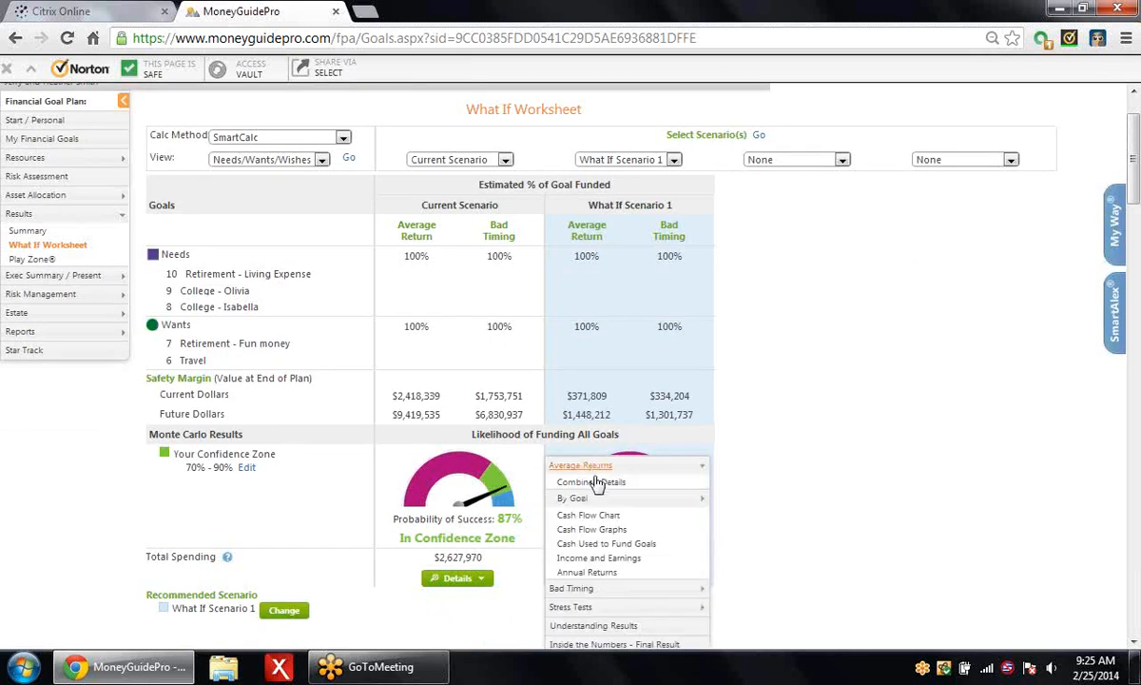
{"action": "left_click", "coordinate": [574, 501]}
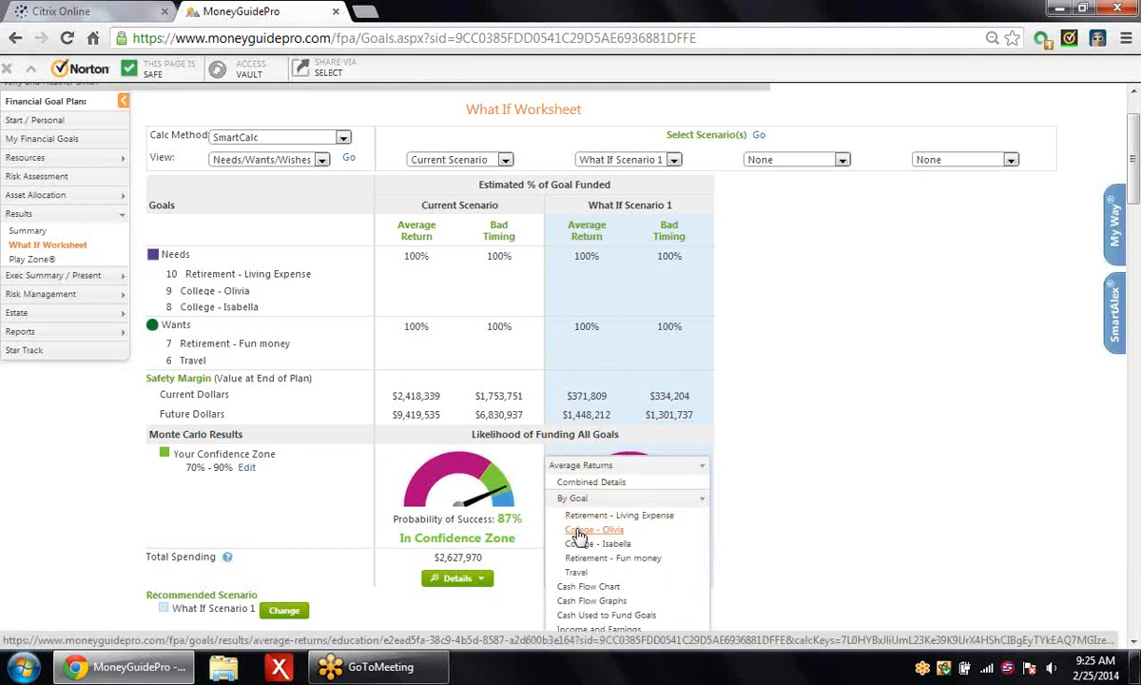
{"action": "left_click", "coordinate": [579, 532]}
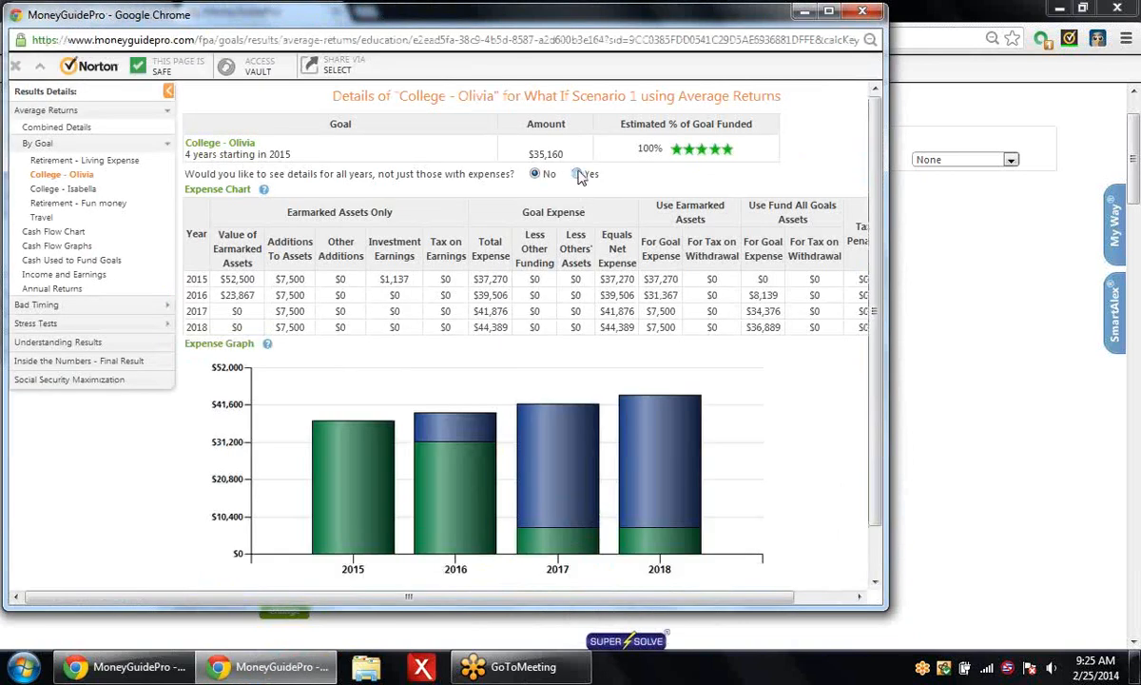
{"action": "left_click", "coordinate": [578, 175]}
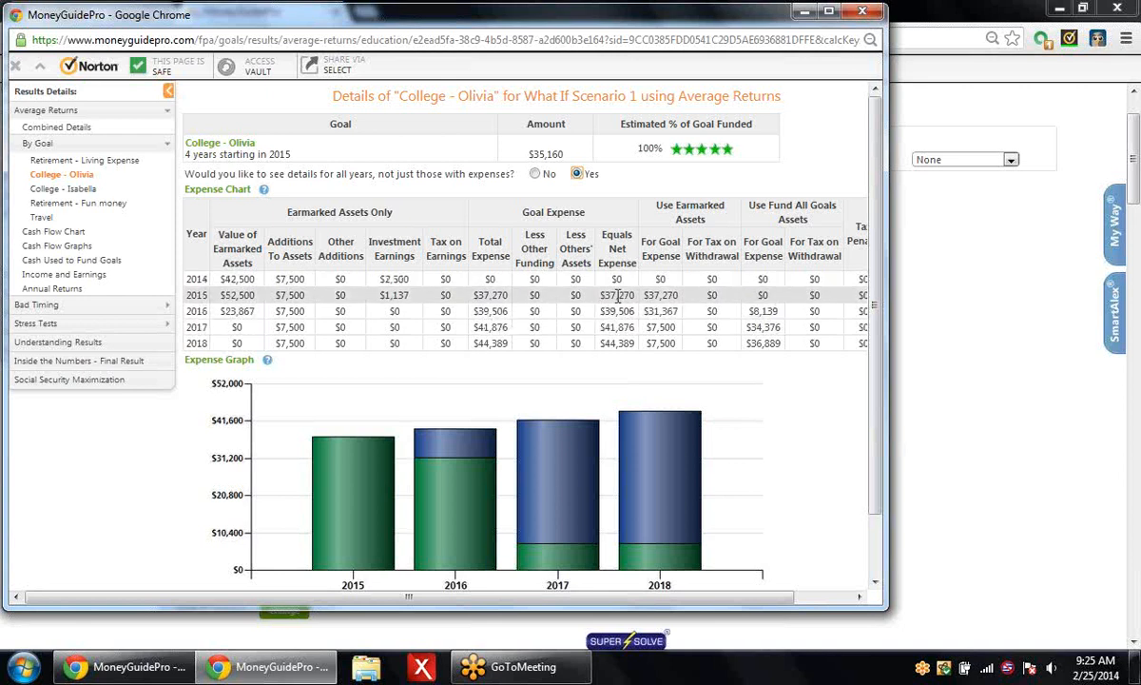
- Maximize the results window and review What If Scenario 1's Combined Details, covering the Portfolio Value Chart through the plan's final year and the Portfolio Value Graph
{"action": "double_click", "coordinate": [775, 11]}
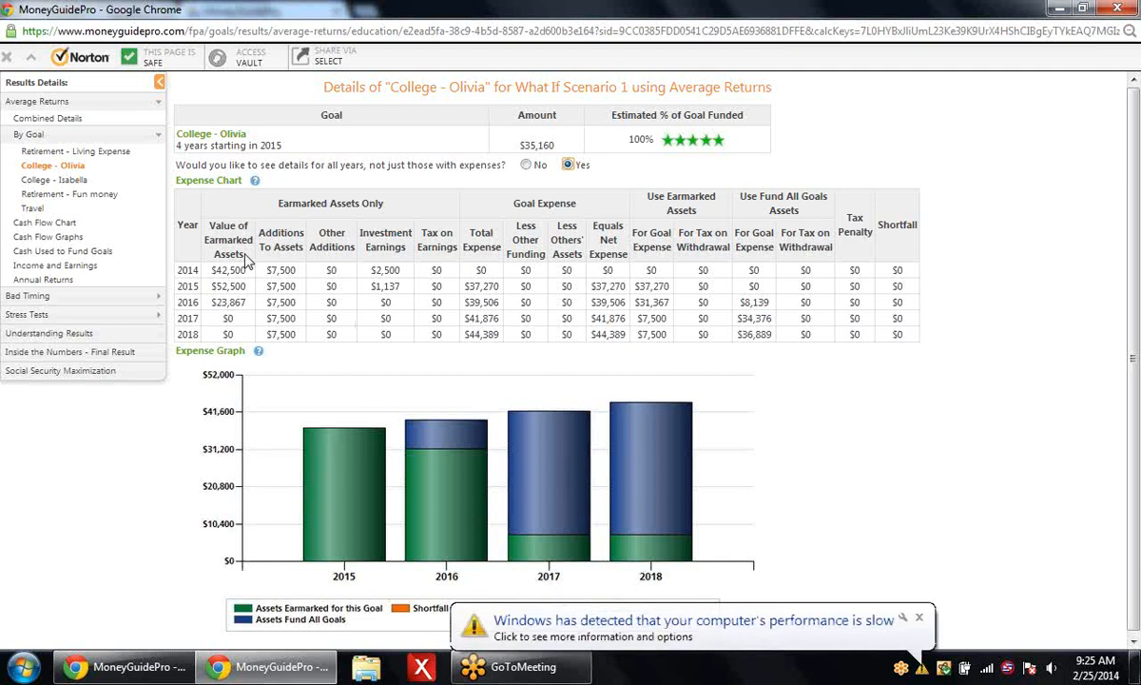
{"action": "left_click", "coordinate": [38, 120]}
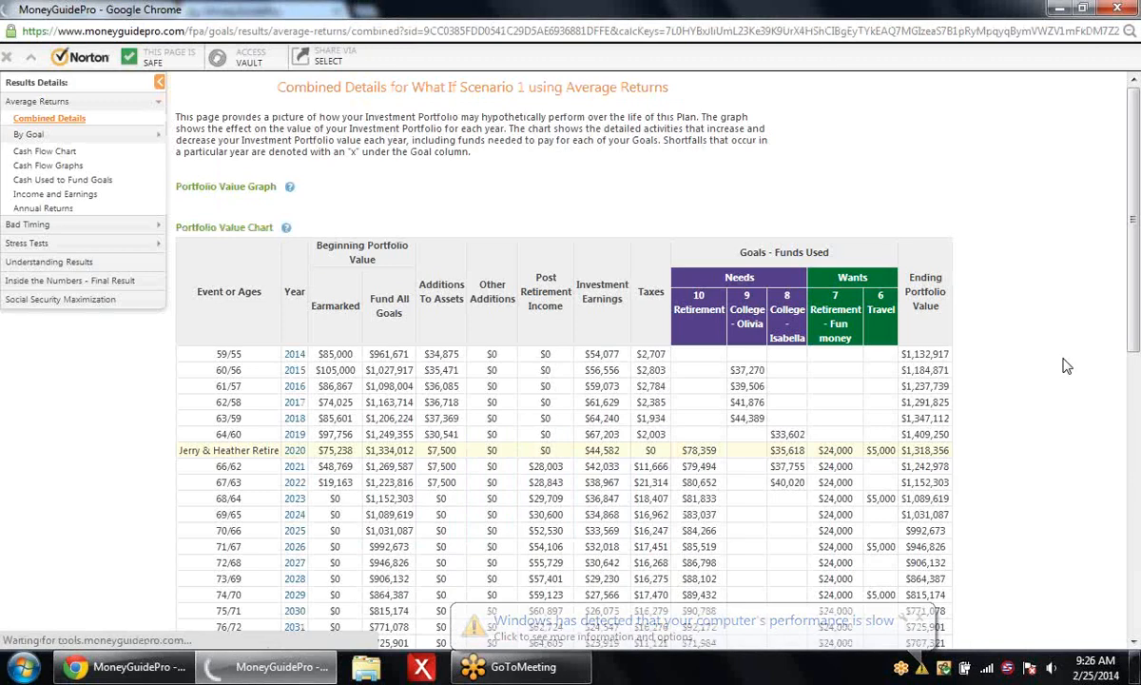
{"action": "left_click_drag", "start_coordinate": [1132, 270], "coordinate": [1136, 433]}
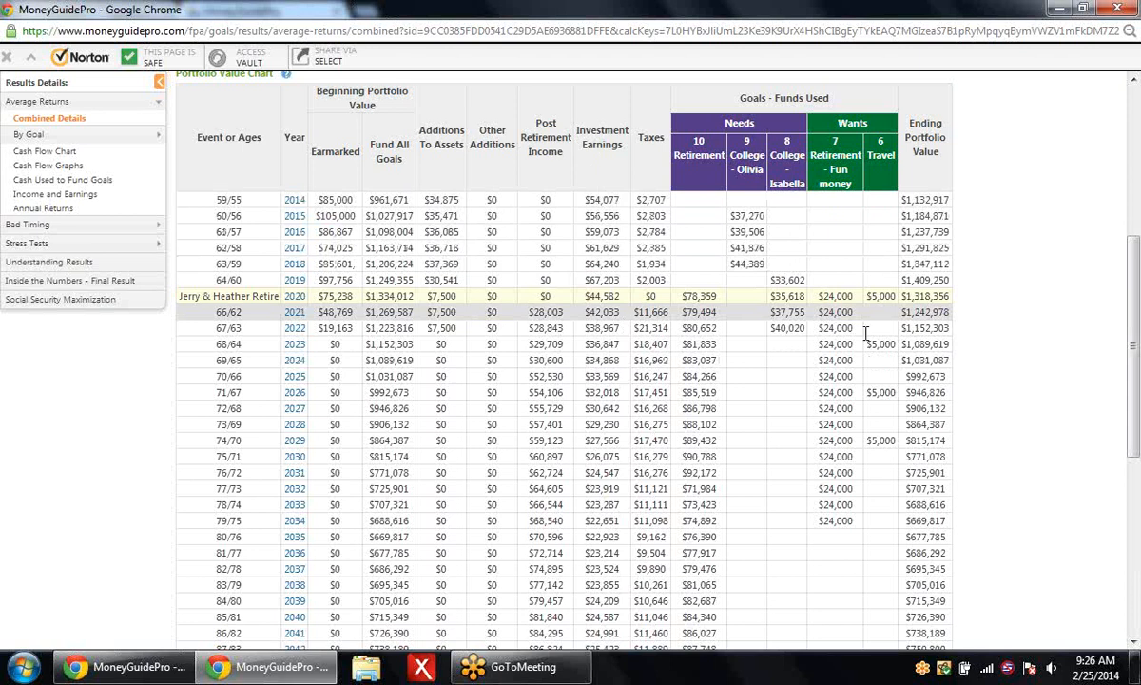
{"action": "left_click_drag", "start_coordinate": [1132, 396], "coordinate": [1132, 539]}
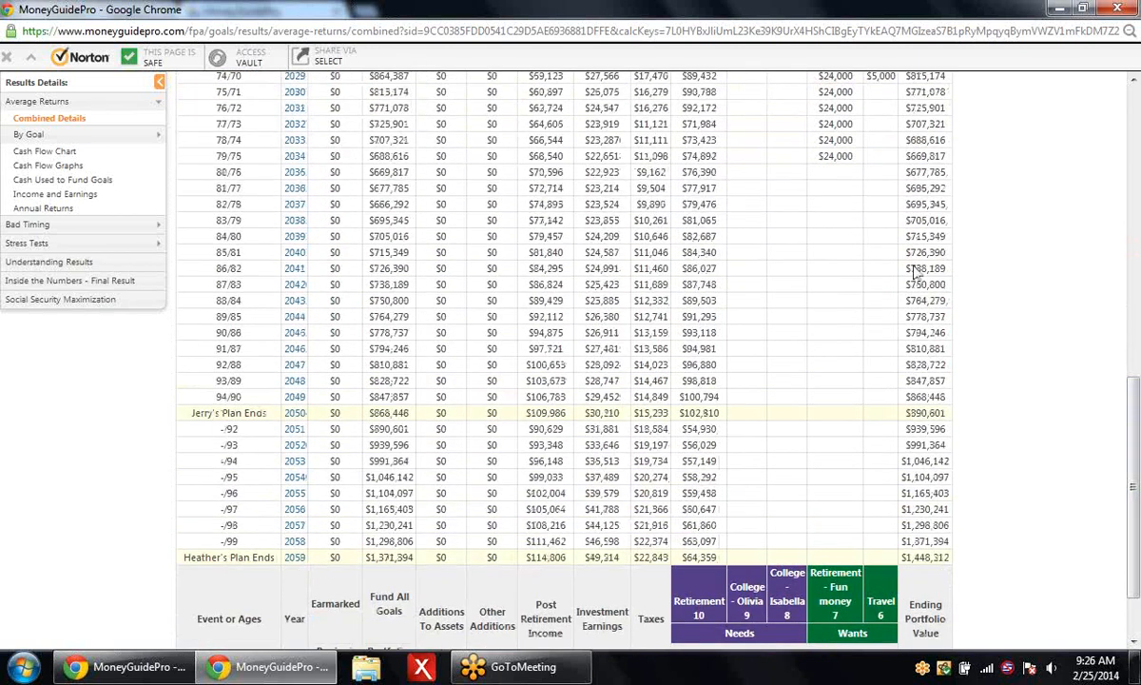
{"action": "left_click_drag", "start_coordinate": [1137, 447], "coordinate": [1137, 109]}
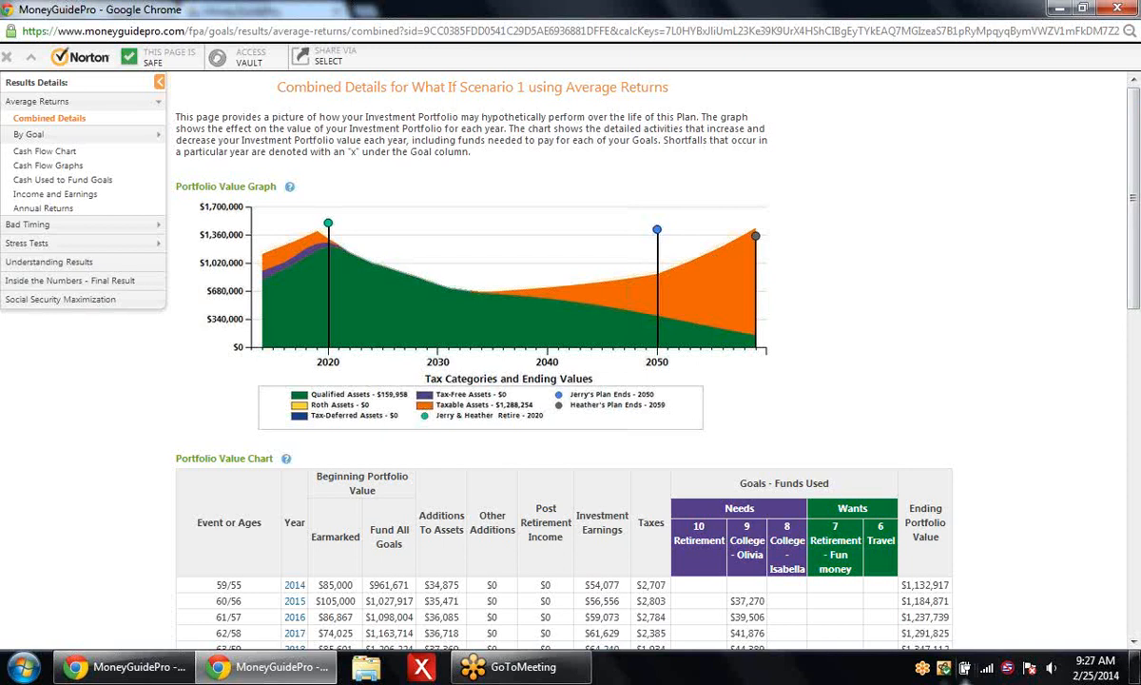
{"action": "right_click", "coordinate": [925, 669]}
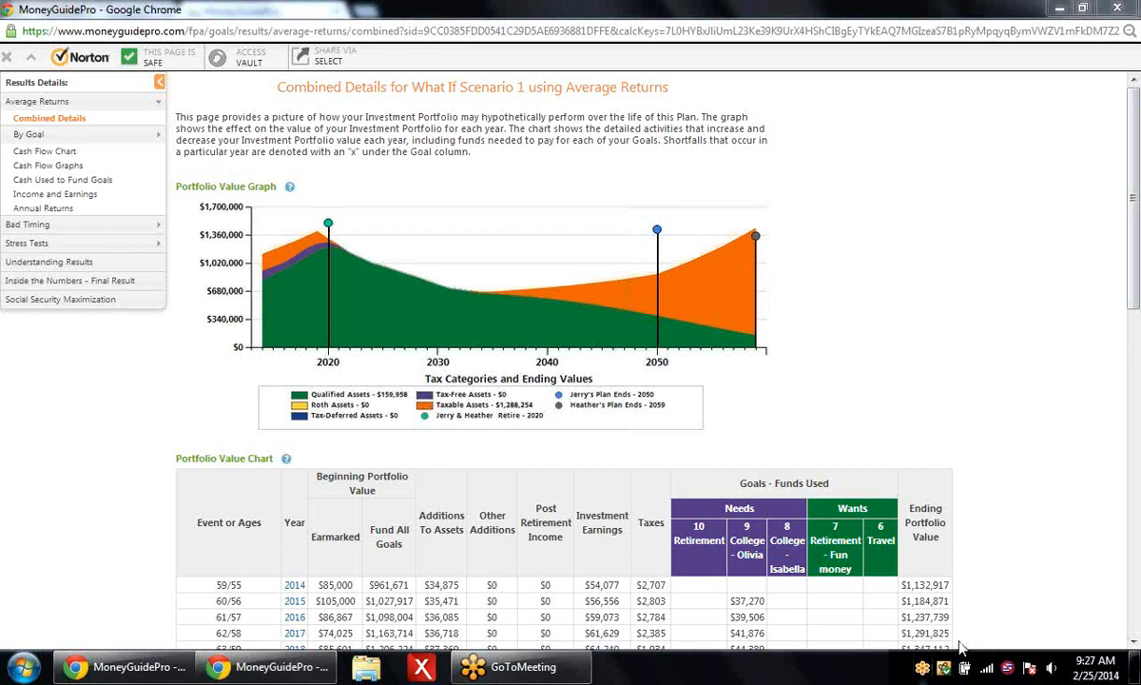